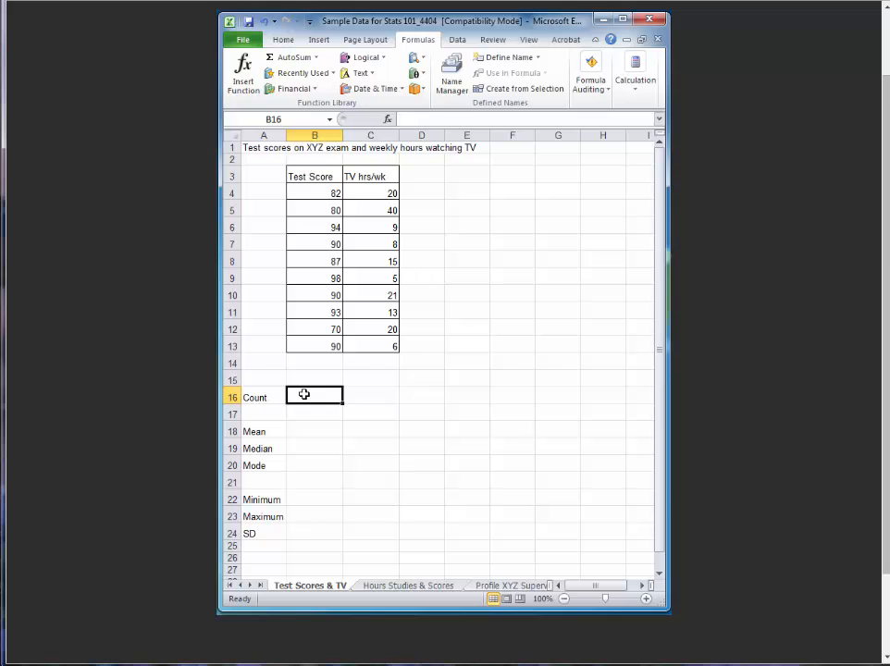
# - Count the test scores in B16 beside the Count label with the formula =count(B4:B13)
pyautogui.write('=cou')
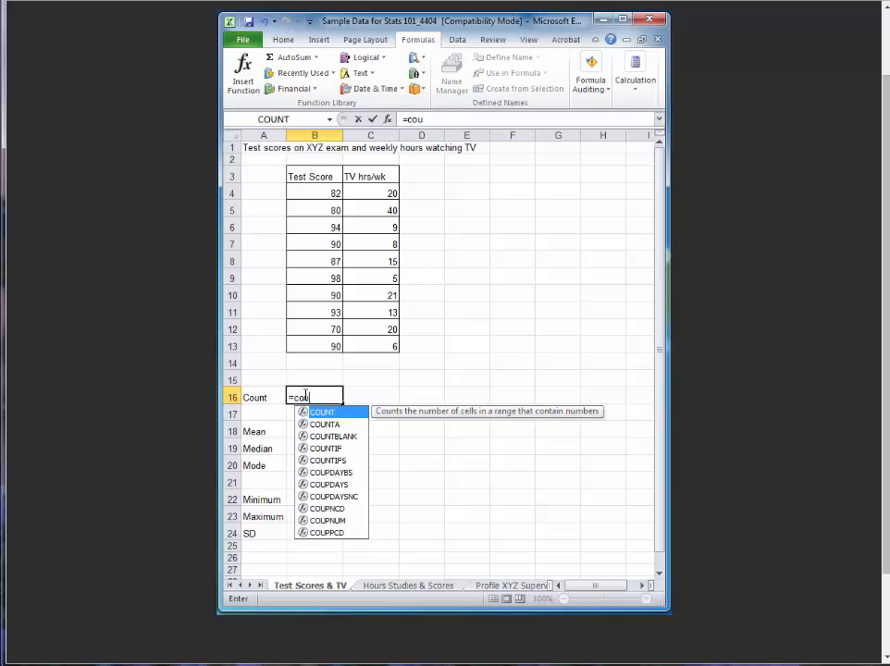
pyautogui.write('nt(')
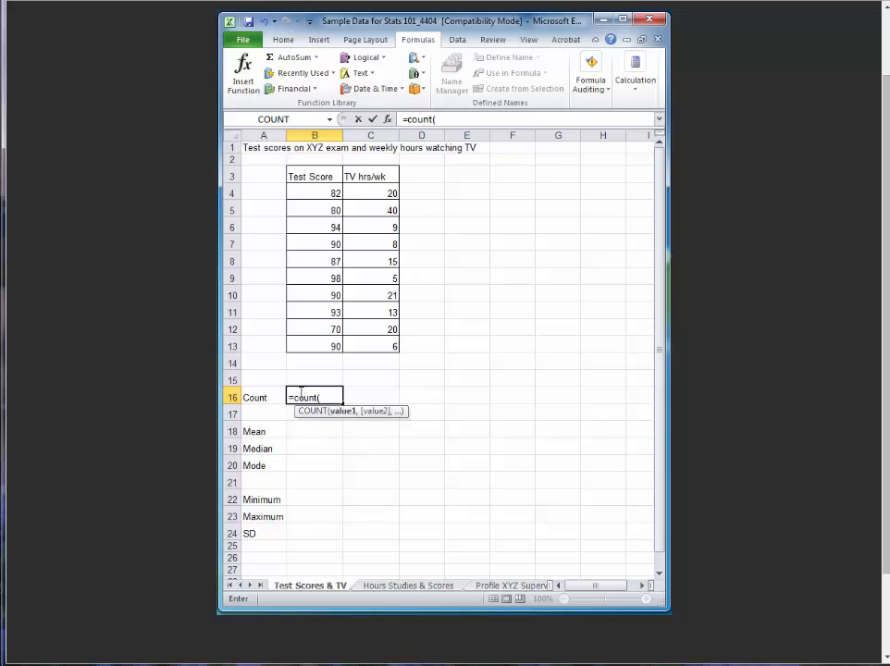
pyautogui.click(310, 191)
pyautogui.moveTo(310, 192); pyautogui.dragTo(296, 347)
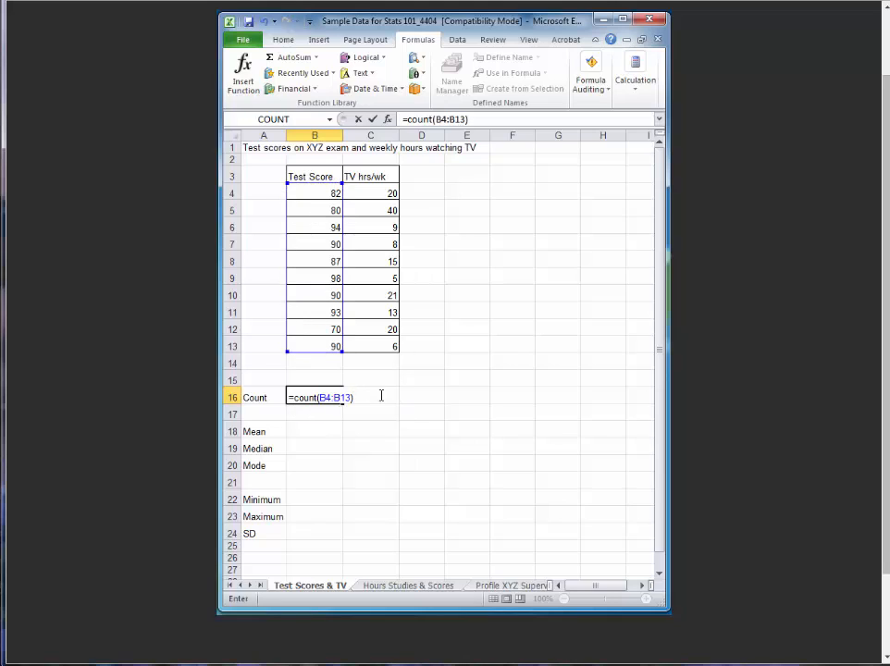
pyautogui.press('Return')
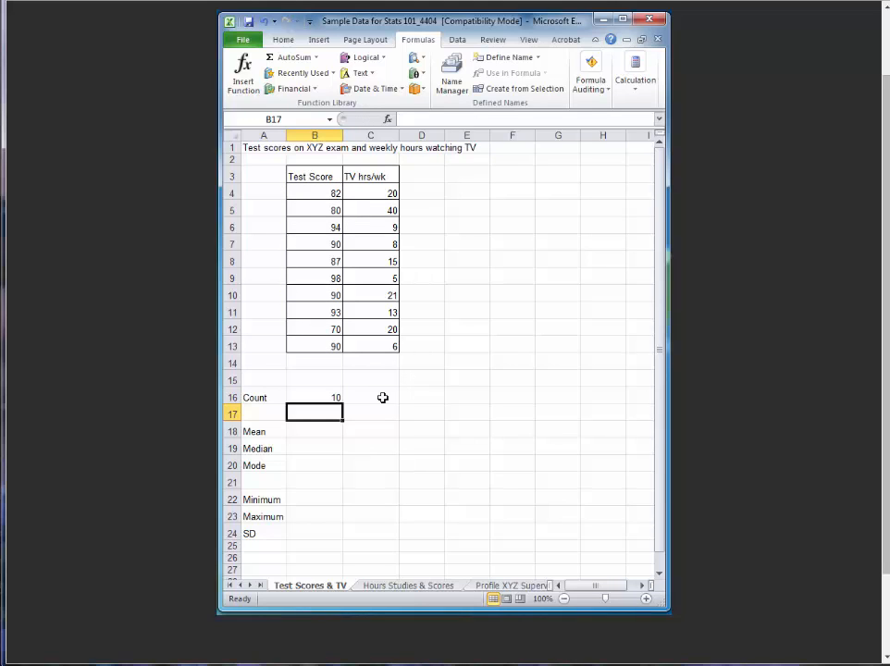
# - Calculate the mean test score in B18 with the formula =average(B4:B13)
pyautogui.click(314, 432)
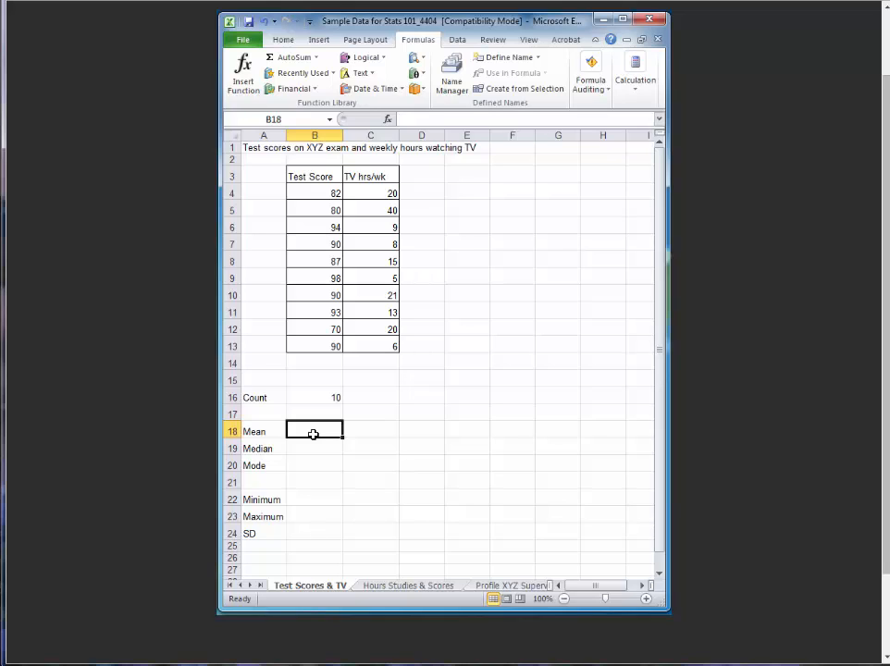
pyautogui.write('=')
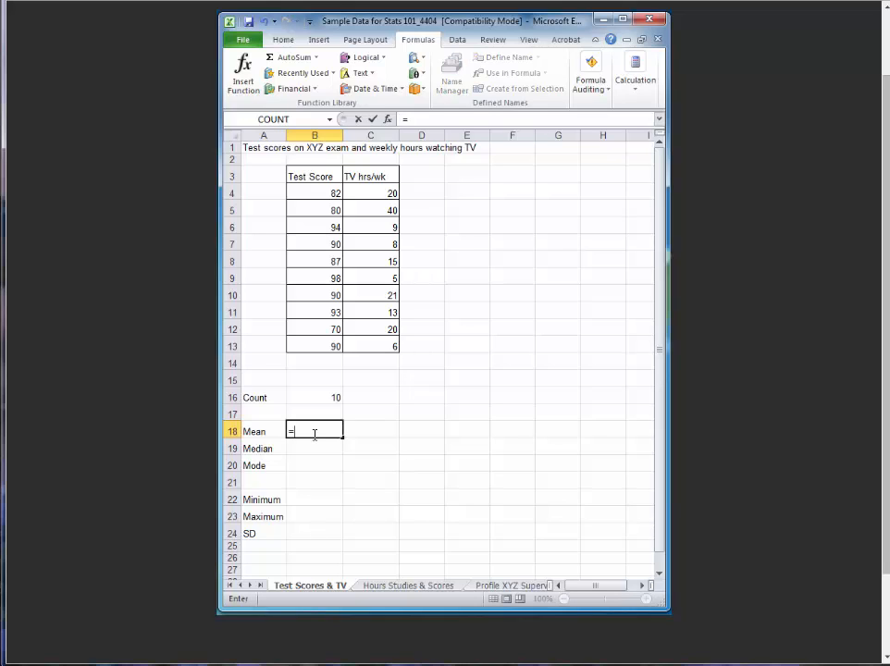
pyautogui.write('average(')
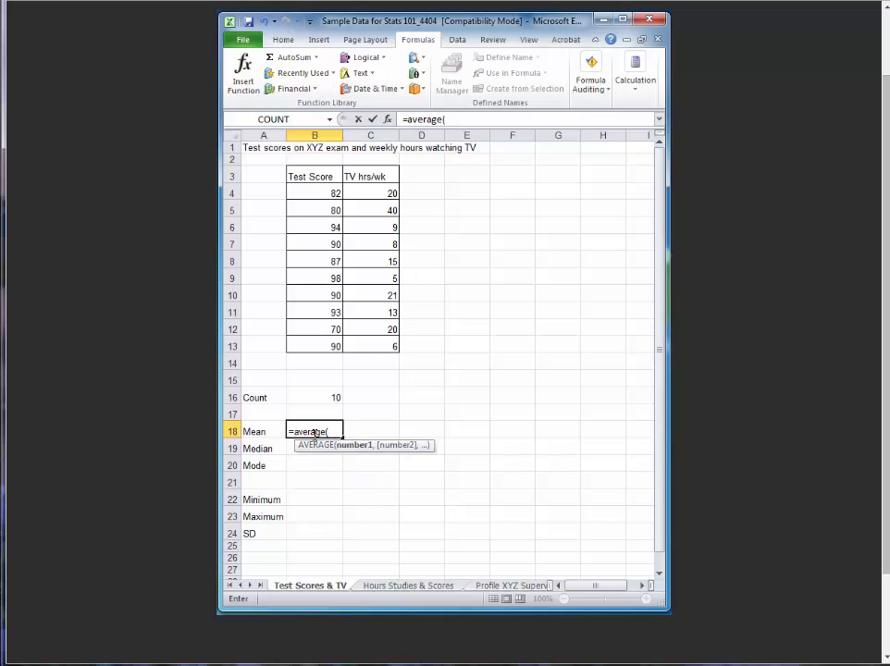
pyautogui.moveTo(315, 194); pyautogui.dragTo(314, 347)
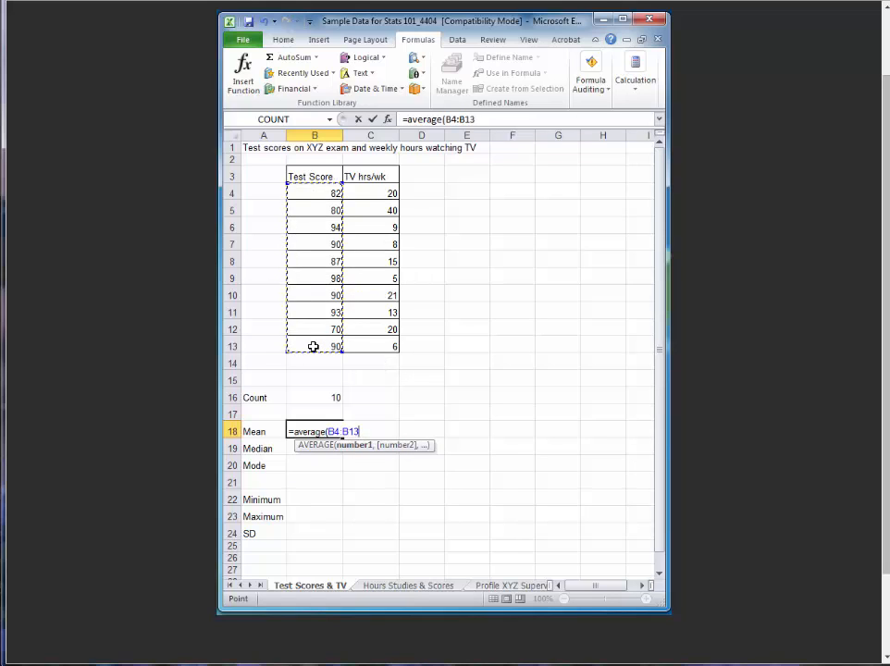
pyautogui.write(')')
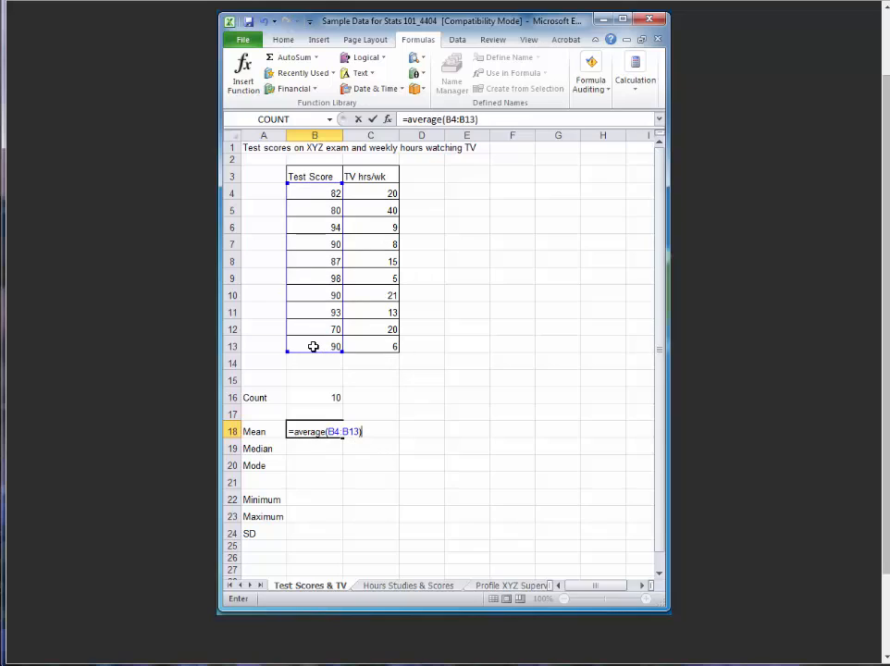
pyautogui.press('Return')
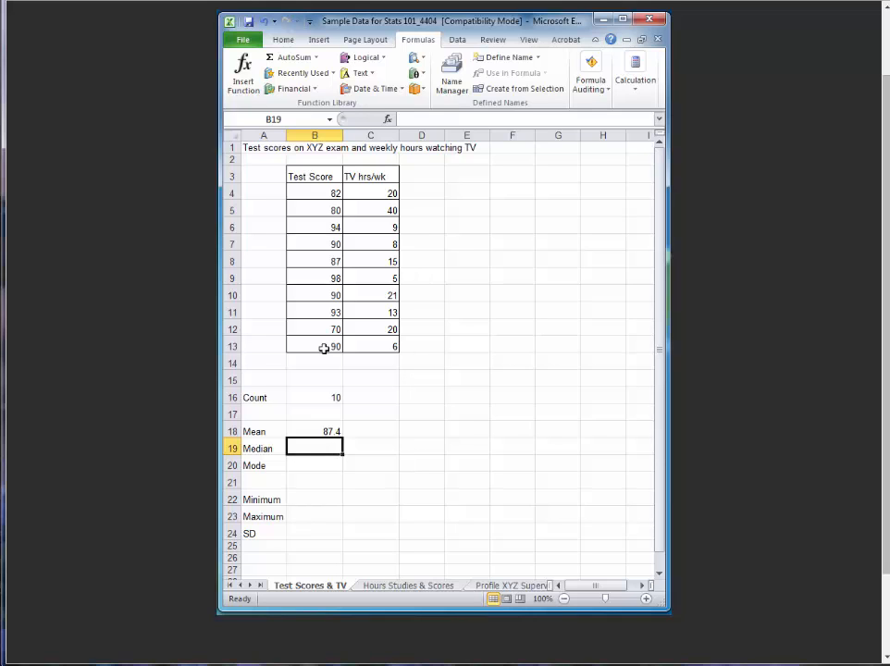
# - Calculate the median test score in B19 with the formula =median(B4:B13)
pyautogui.write('=med')
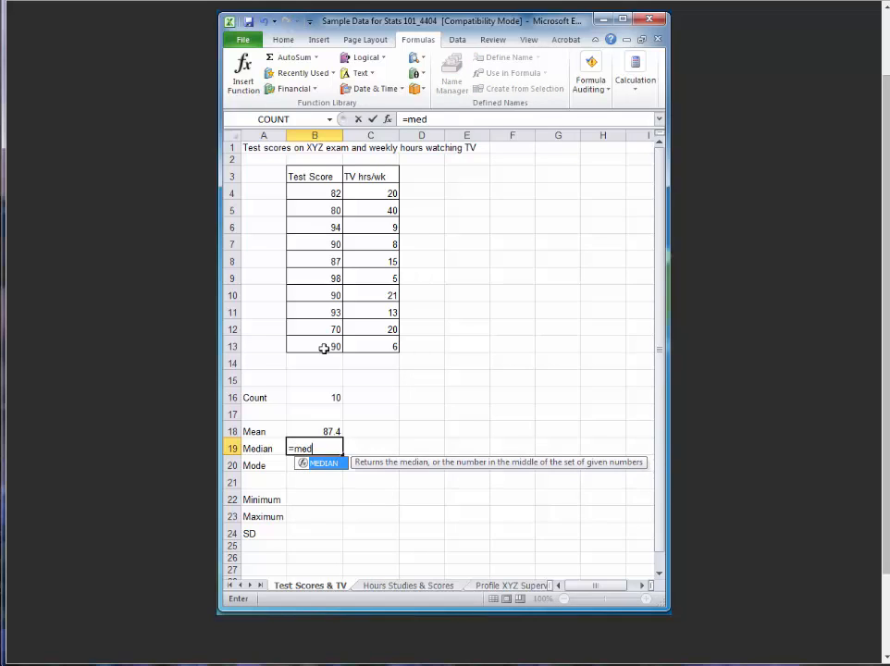
pyautogui.write('ian(')
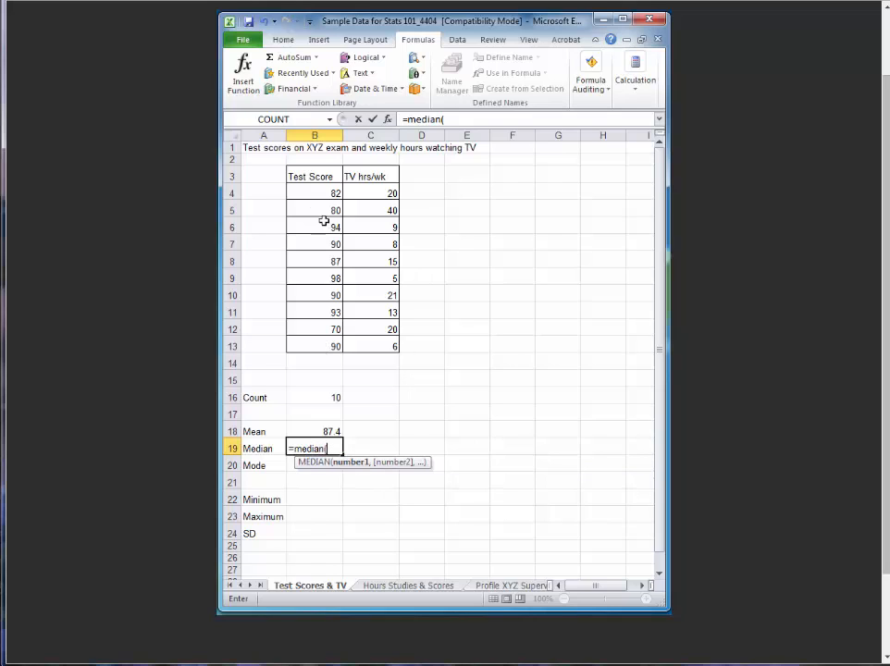
pyautogui.moveTo(294, 192); pyautogui.dragTo(314, 350)
pyautogui.write(')')
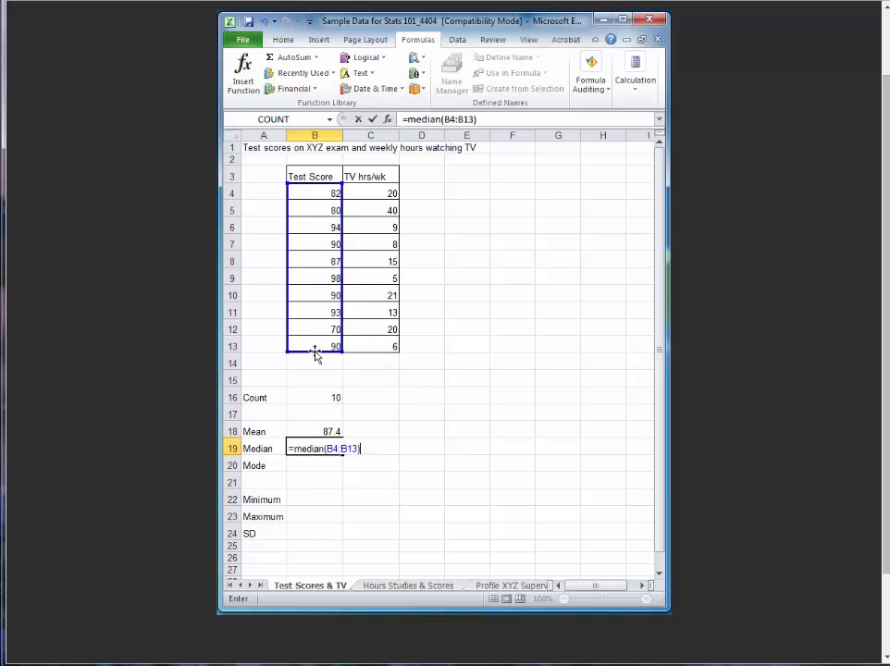
pyautogui.press('Return')
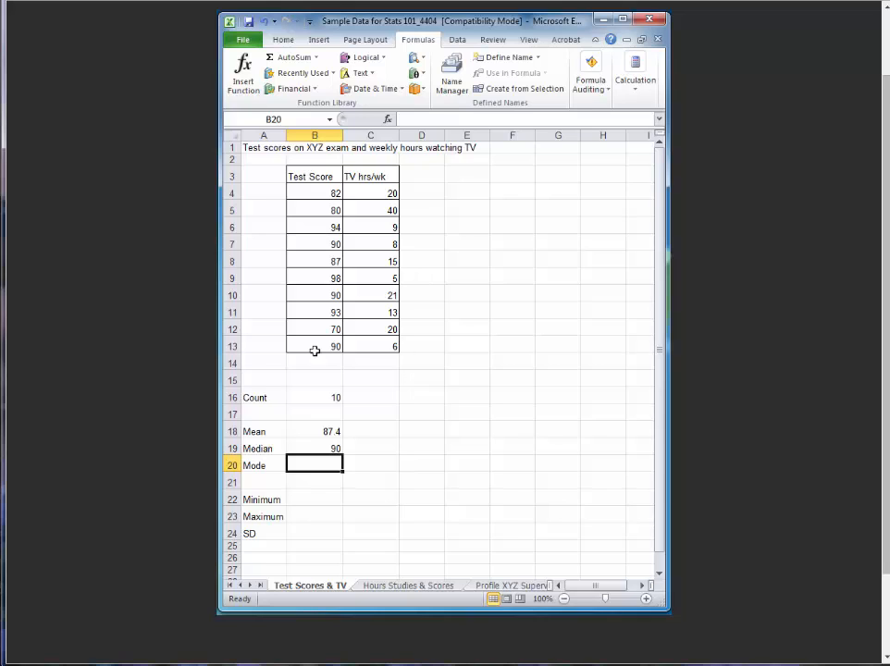
# - Calculate the mode of the test scores in B20 with the formula =mode(B4:B13)
pyautogui.write('=')
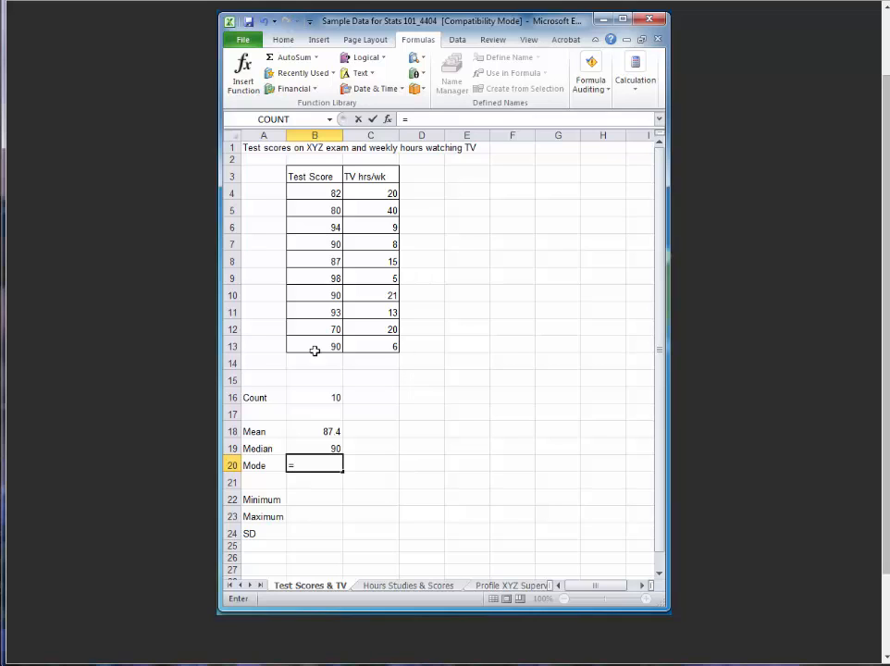
pyautogui.write('mod')
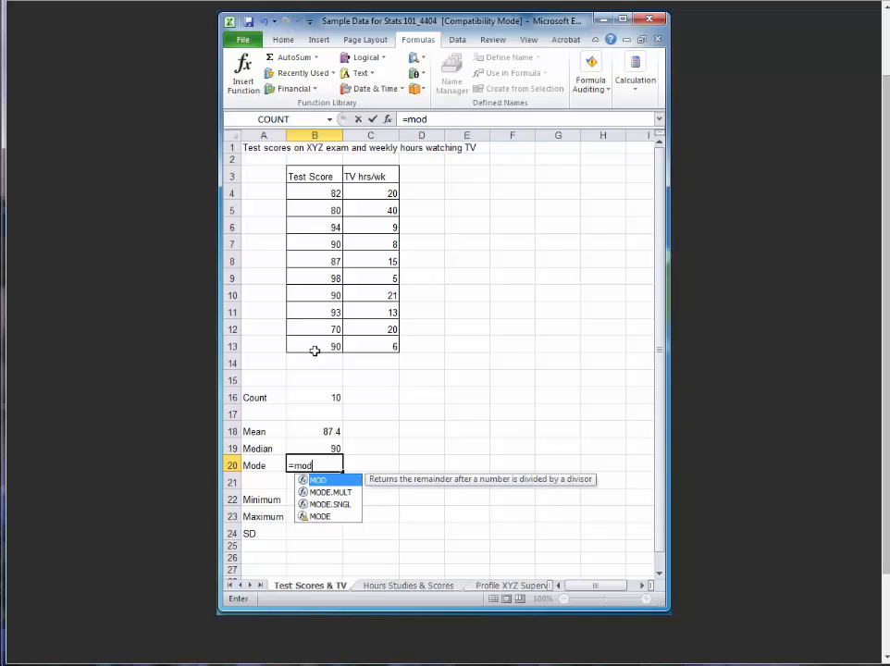
pyautogui.write('e(')
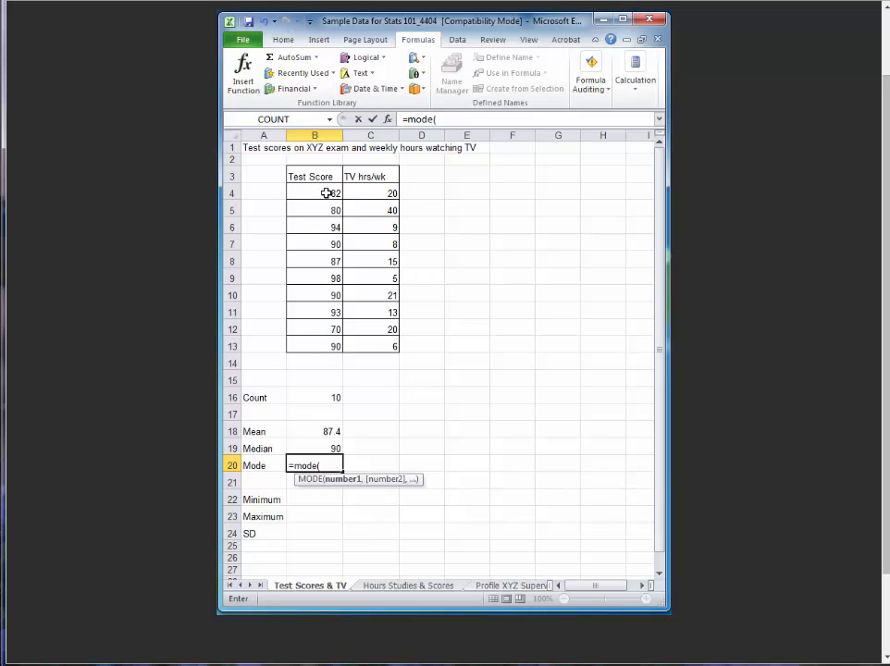
pyautogui.moveTo(327, 193); pyautogui.dragTo(330, 345)
pyautogui.write(')')
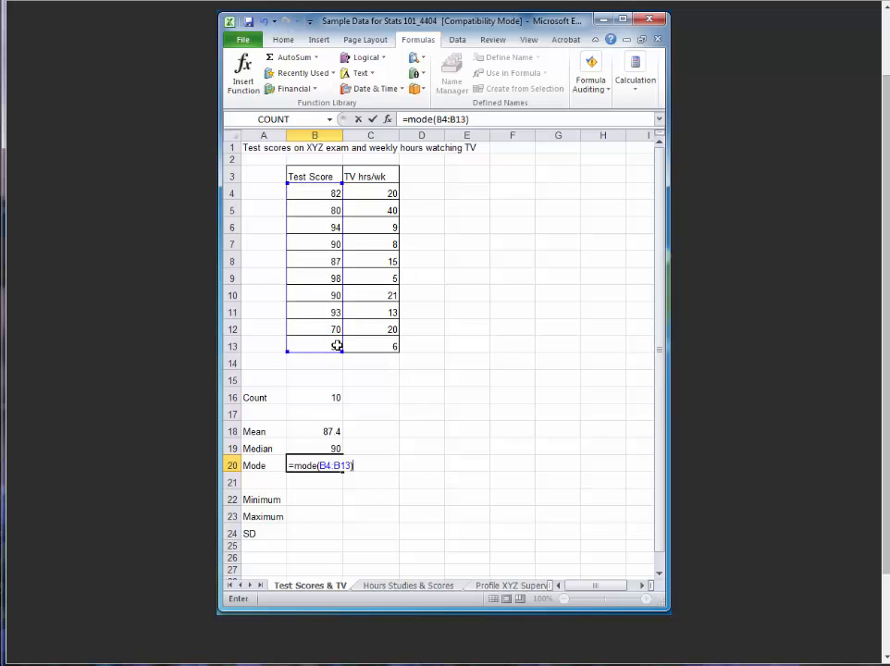
pyautogui.press('Return')
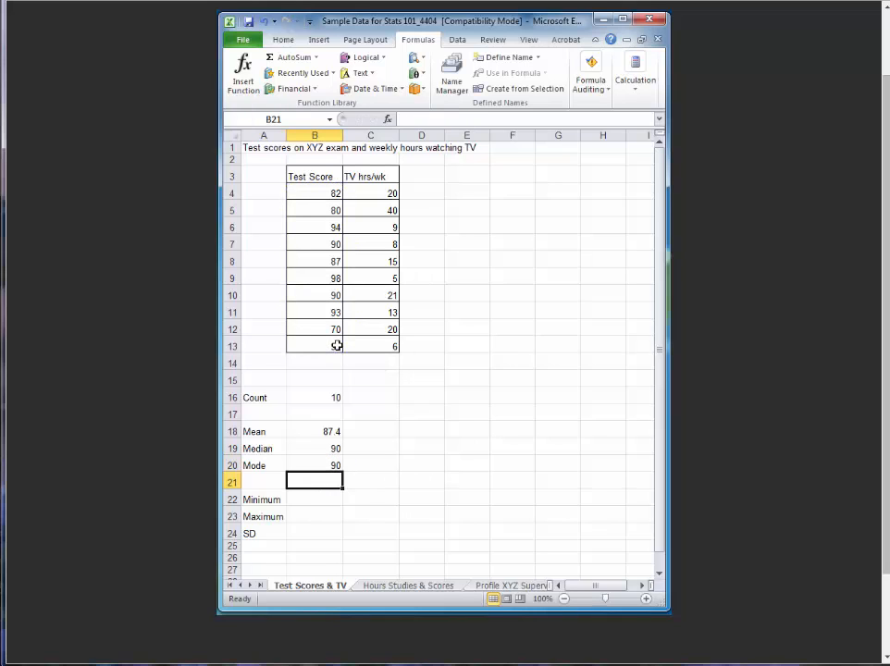
# - Find the minimum test score in B22 with the formula =min(B4:B13)
pyautogui.click(324, 500)
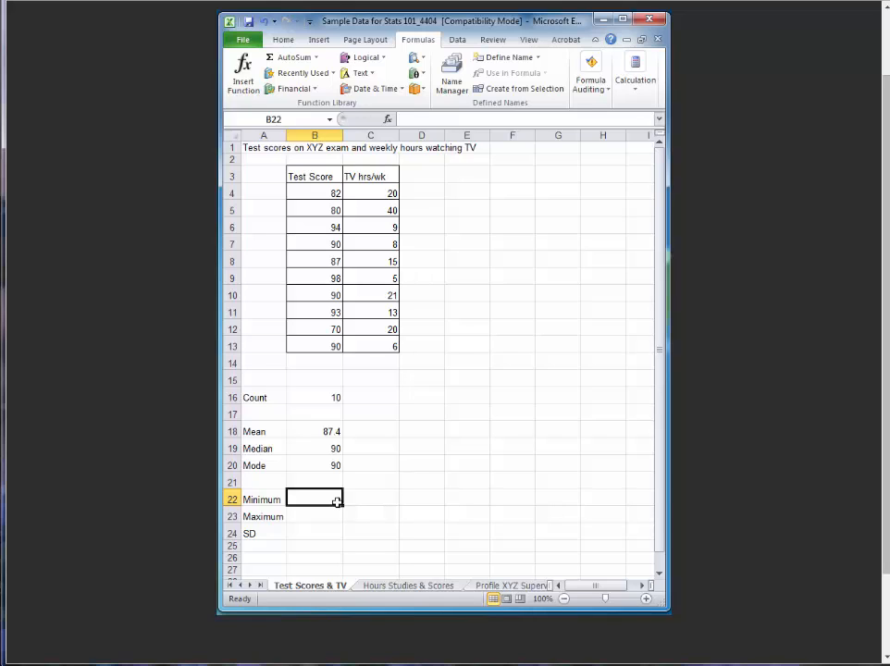
pyautogui.write('=')
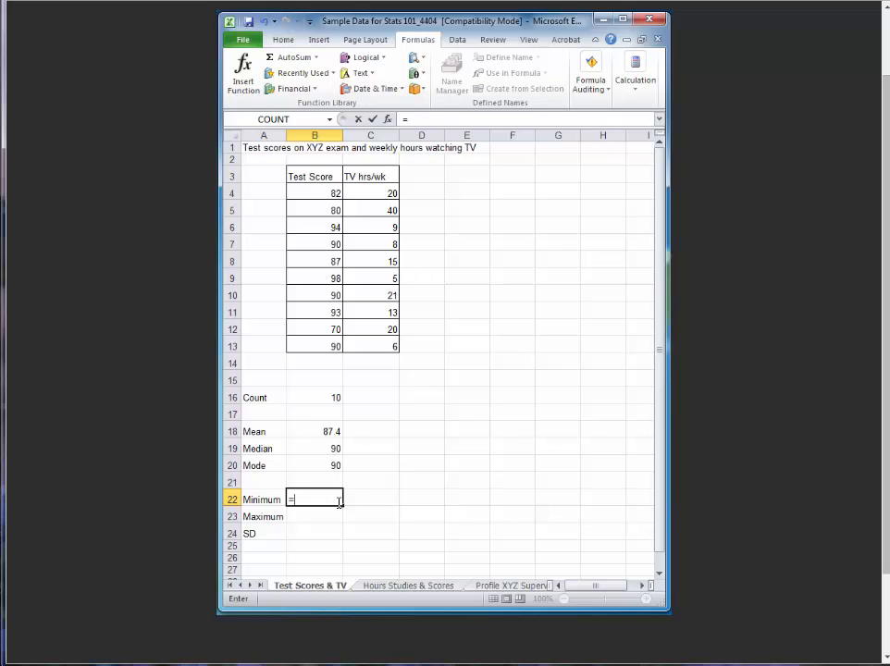
pyautogui.write('min')
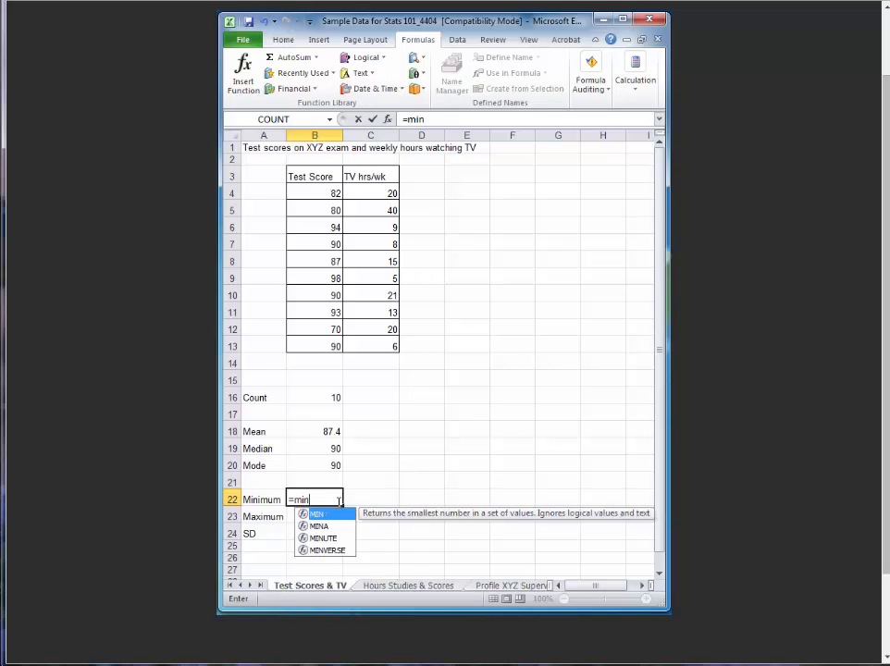
pyautogui.write('(')
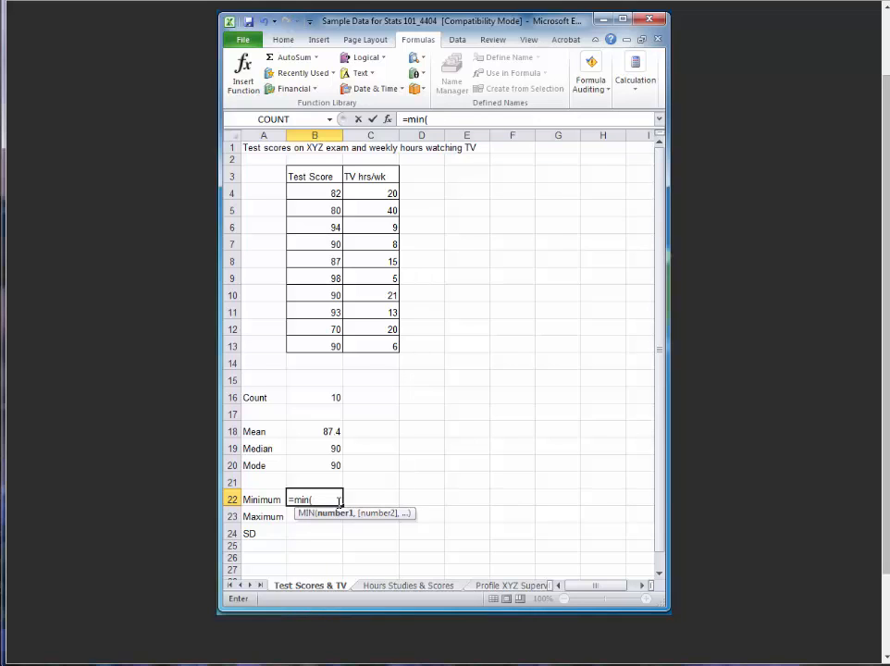
pyautogui.moveTo(330, 193); pyautogui.dragTo(313, 351)
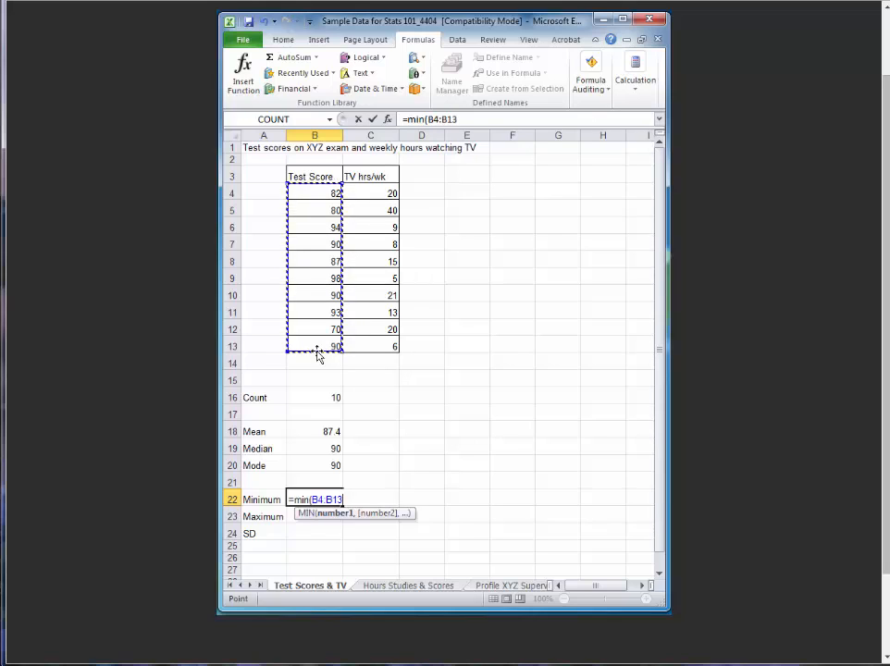
pyautogui.write(')')
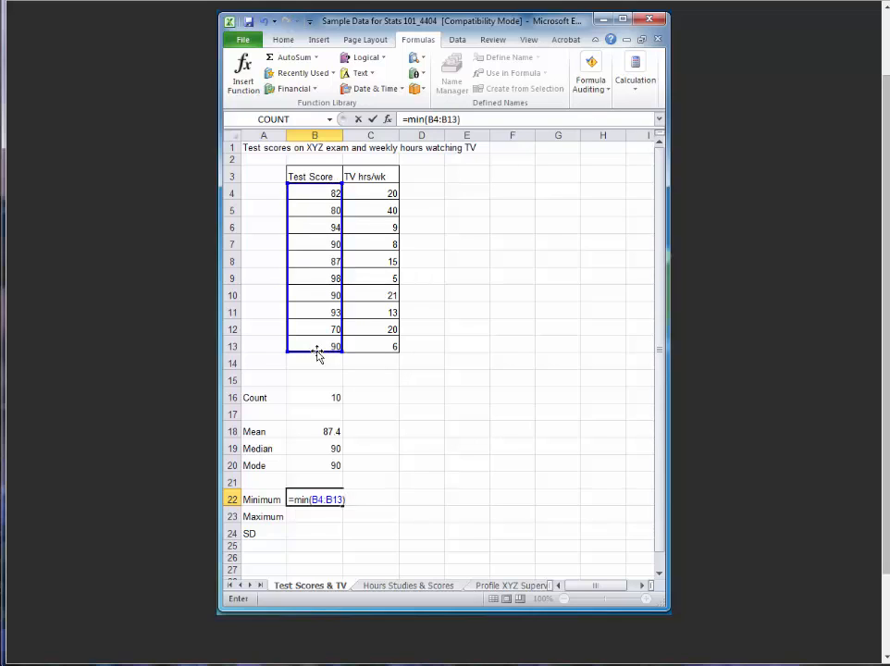
pyautogui.press('Return')
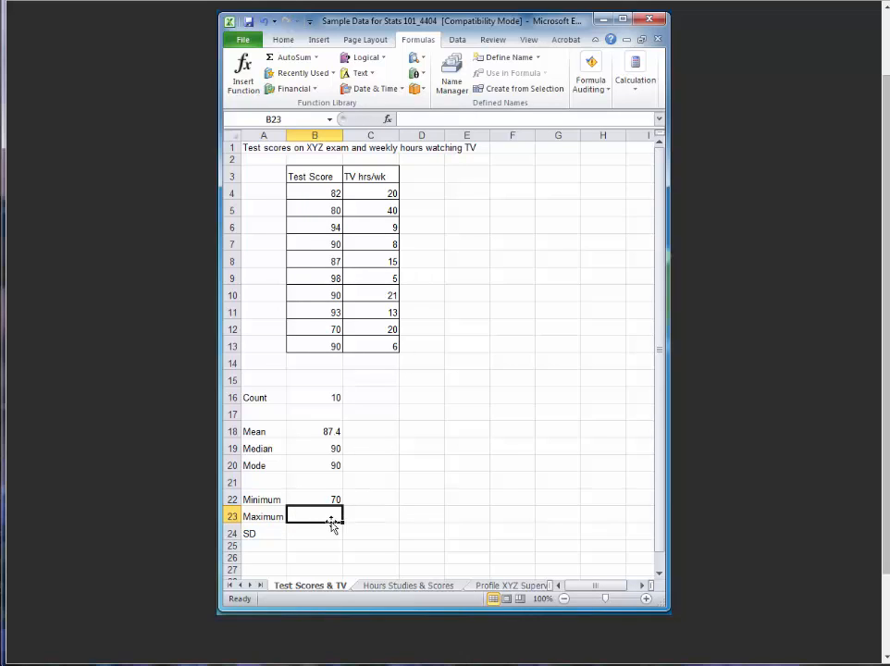
# - Find the maximum test score in B23 with the formula =max(B4:B13)
pyautogui.write('=')
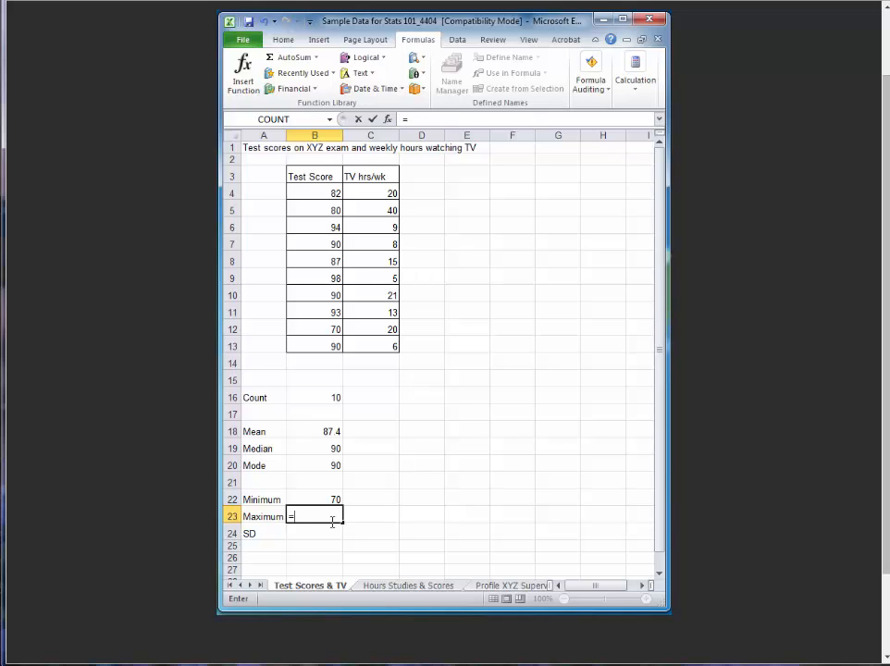
pyautogui.write('max(')
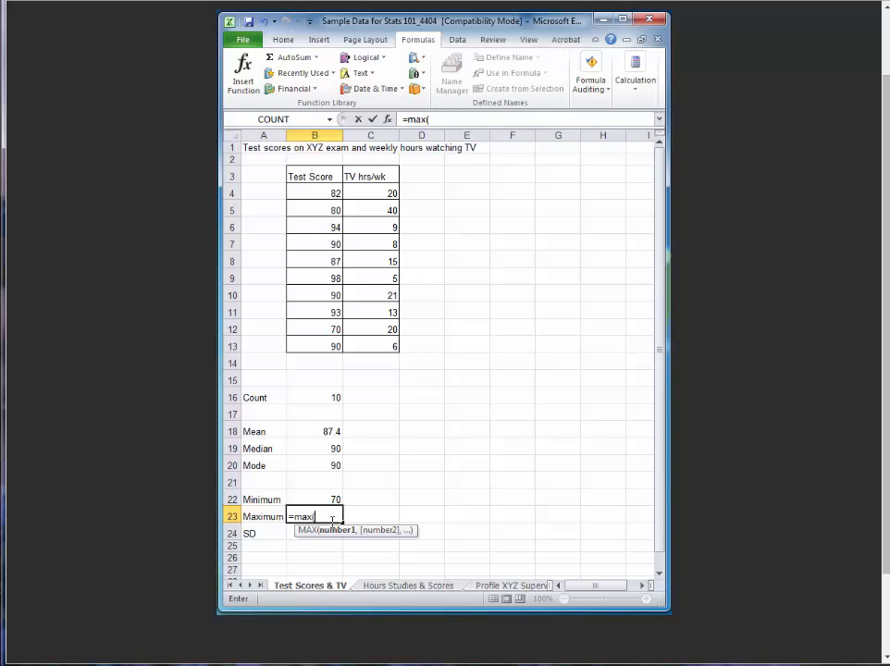
pyautogui.moveTo(324, 192); pyautogui.dragTo(338, 354)
pyautogui.write(')')
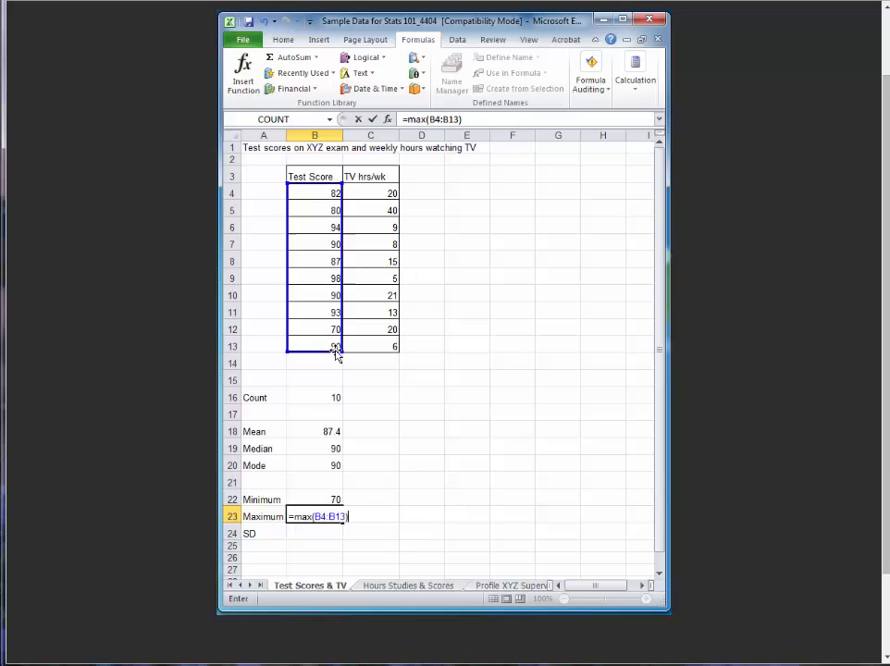
pyautogui.press('Return')
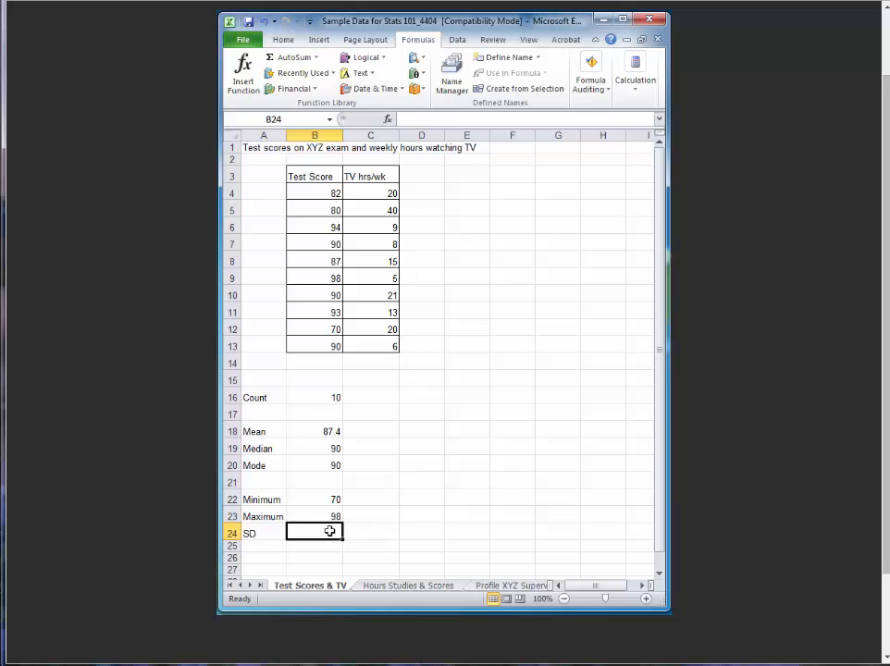
# - Calculate the standard deviation of the test scores in B24 with the formula =stdev(B4:B13)
pyautogui.write('=')
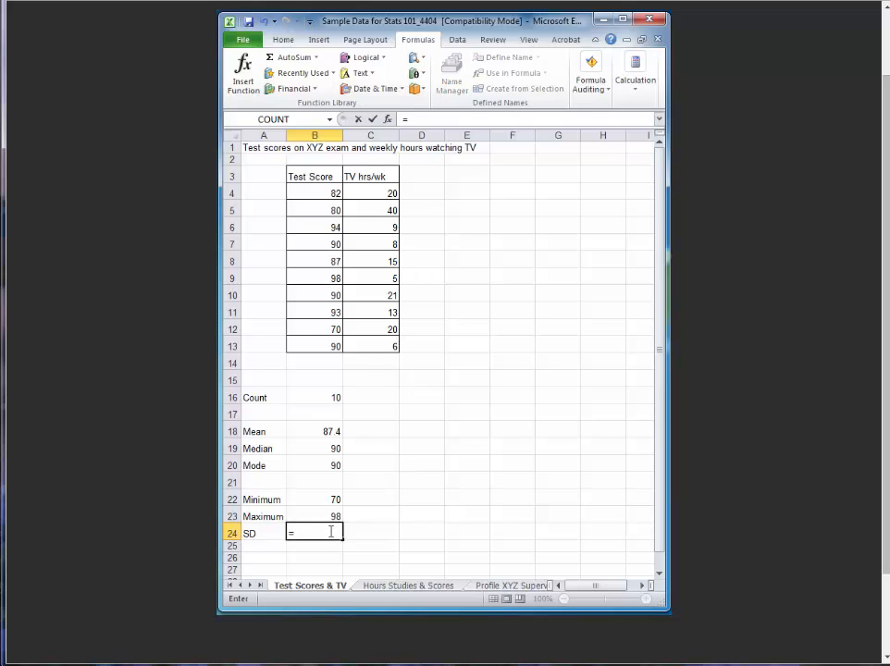
pyautogui.write('std')
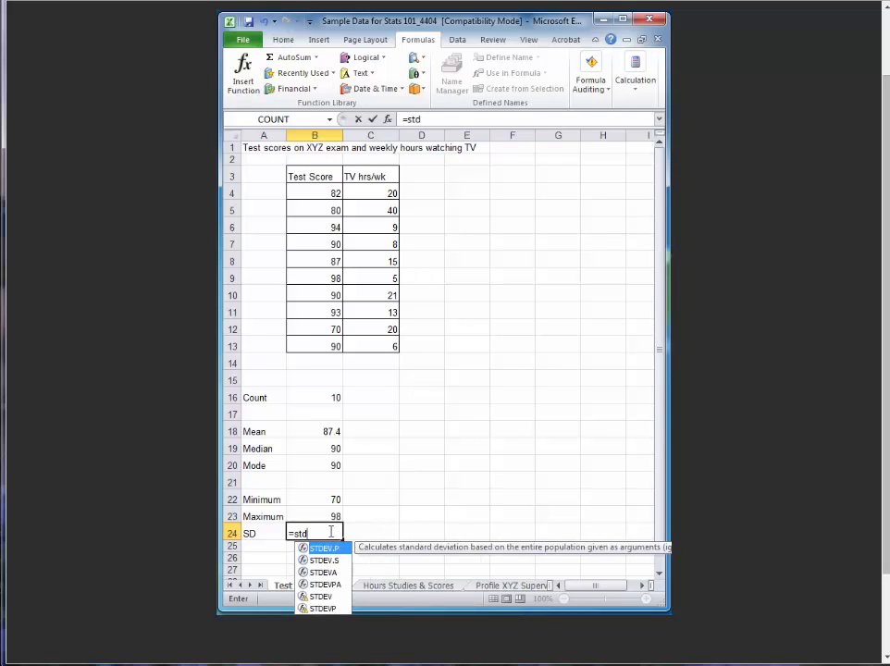
pyautogui.write('ev(')
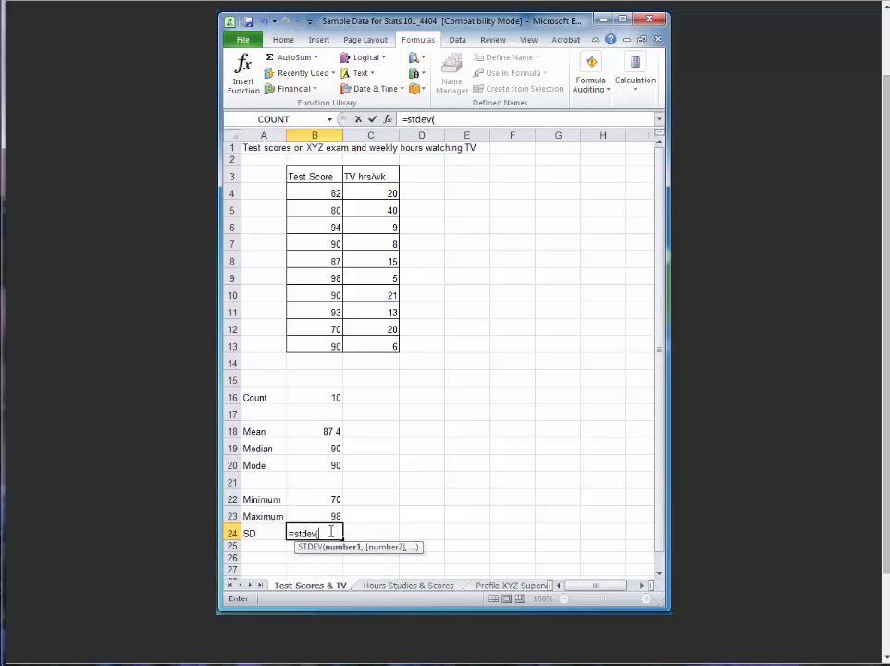
pyautogui.moveTo(324, 192); pyautogui.dragTo(316, 340)
pyautogui.write(')')
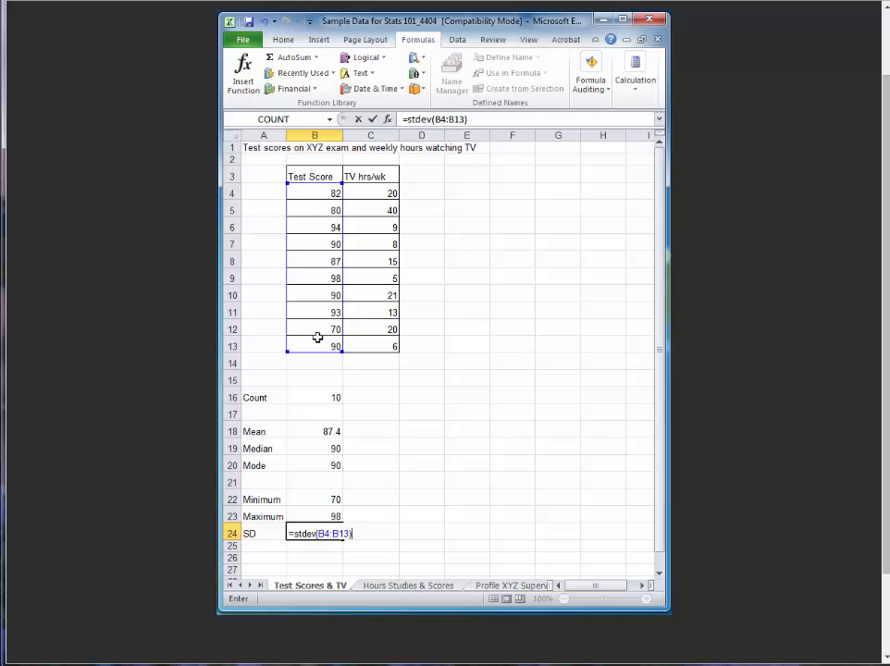
pyautogui.press('Return')
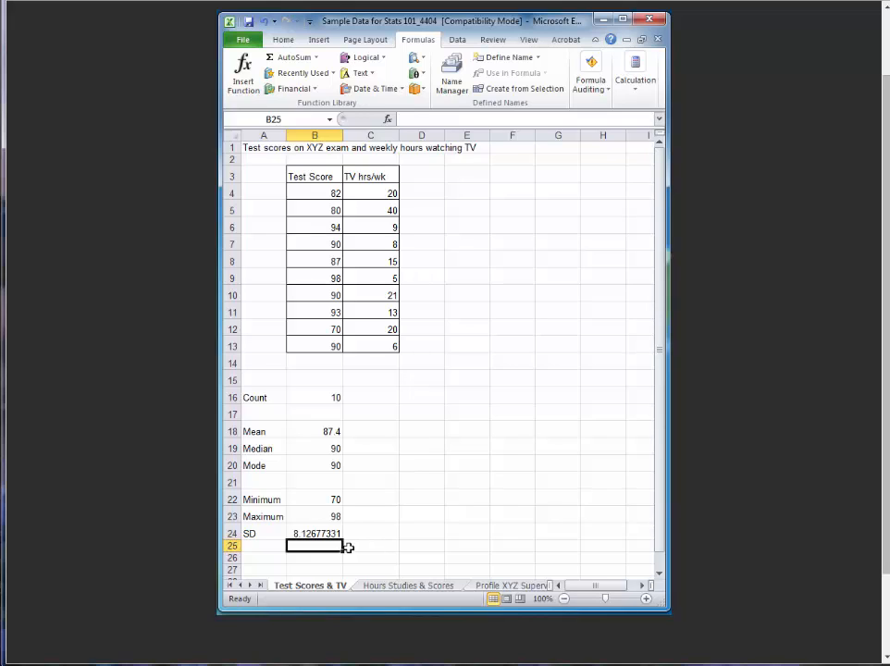
# - Format the standard deviation in B24 as a Number with two decimal places
pyautogui.click(321, 534)
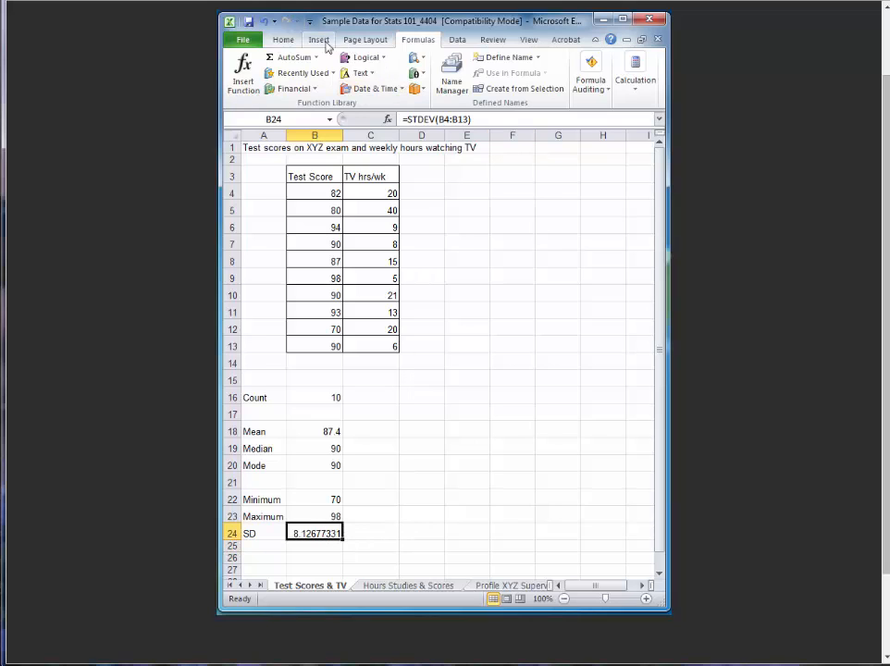
pyautogui.click(283, 40)
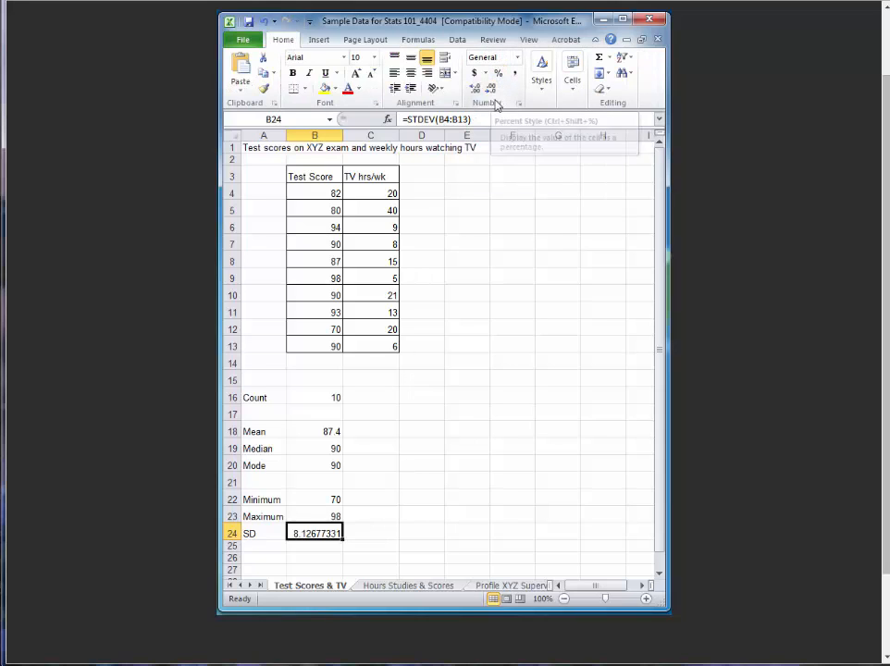
pyautogui.click(511, 58)
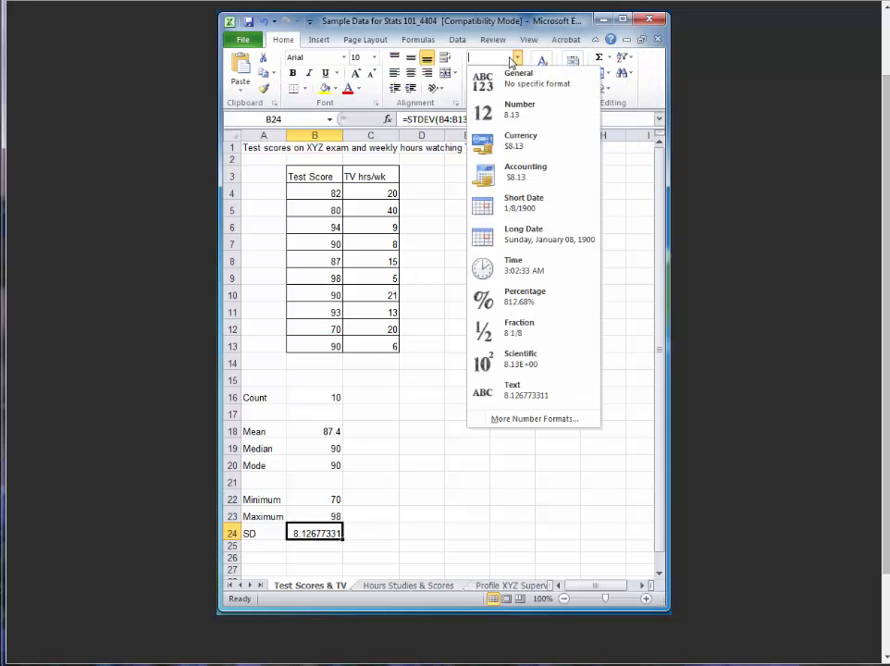
pyautogui.click(516, 113)
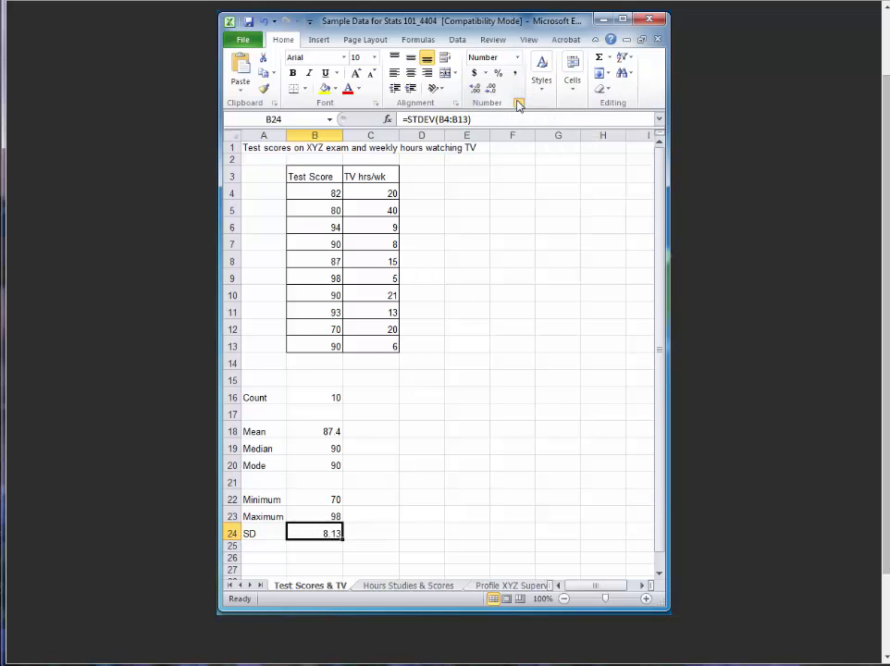
pyautogui.click(518, 104)
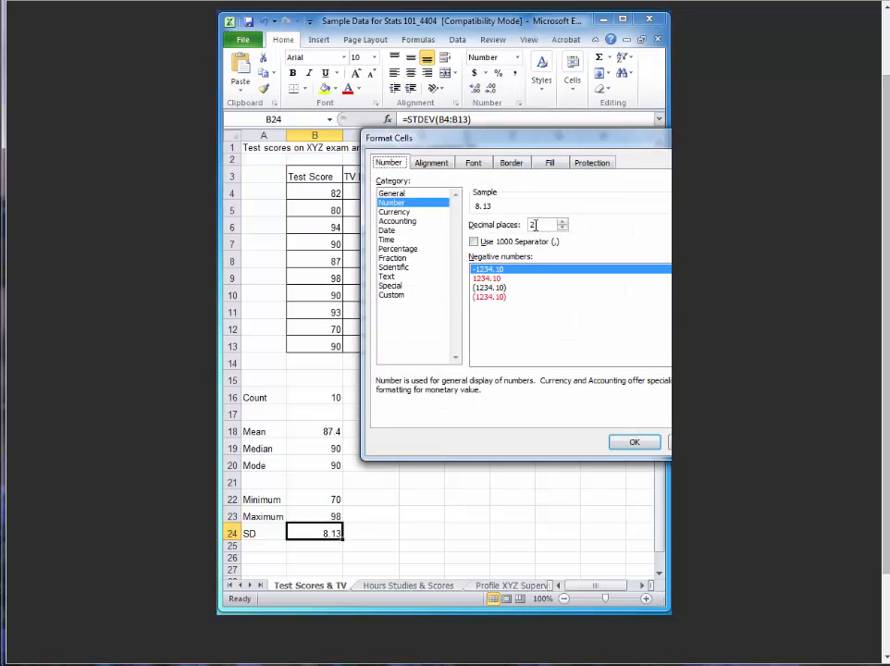
pyautogui.click(626, 442)
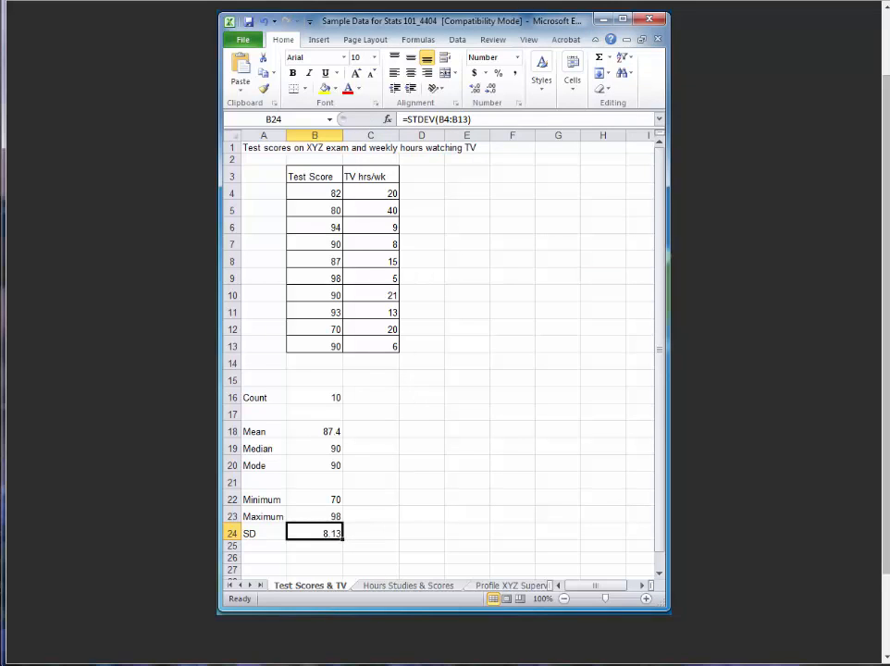
# - Select cell C16 in the Count row of the TV hours column
pyautogui.click(379, 395)
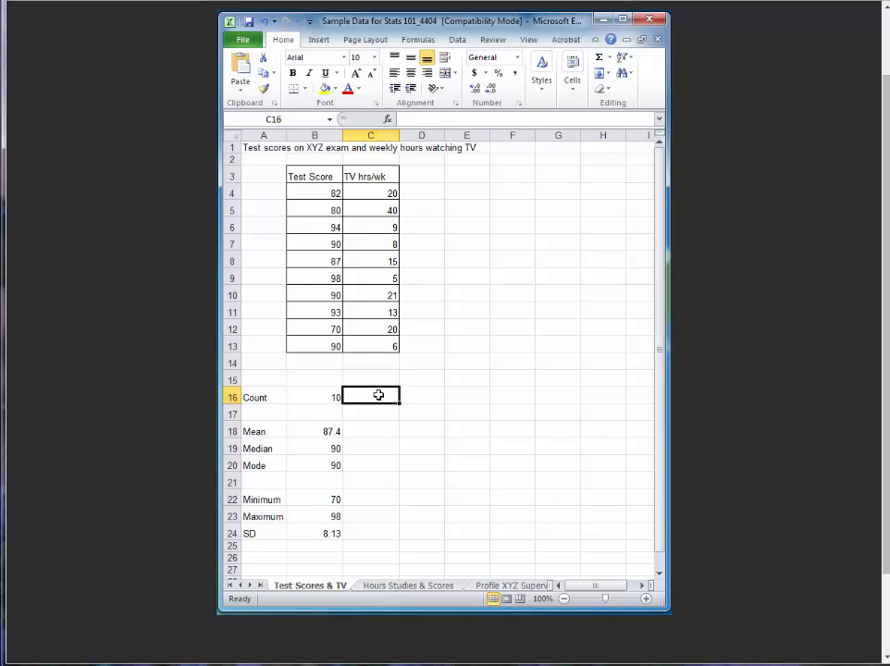